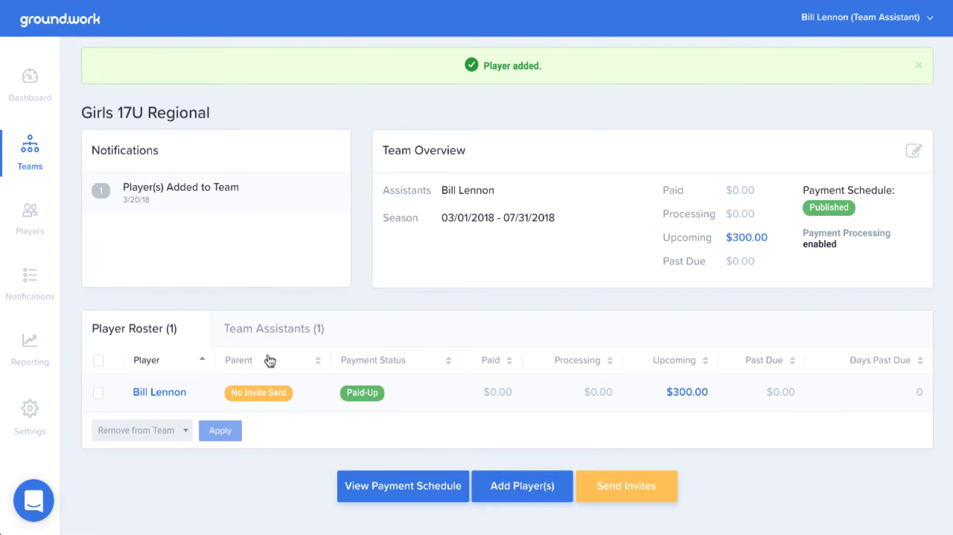
Open the rostered player's record and set the Deposit payment's billed amount to $50, marked as a scholarship or discount.
click(164, 395)
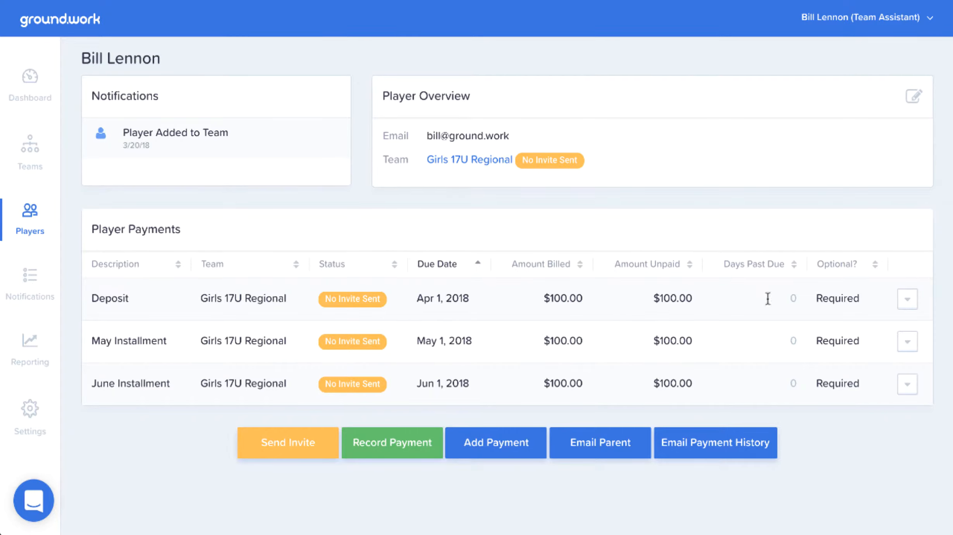
click(907, 301)
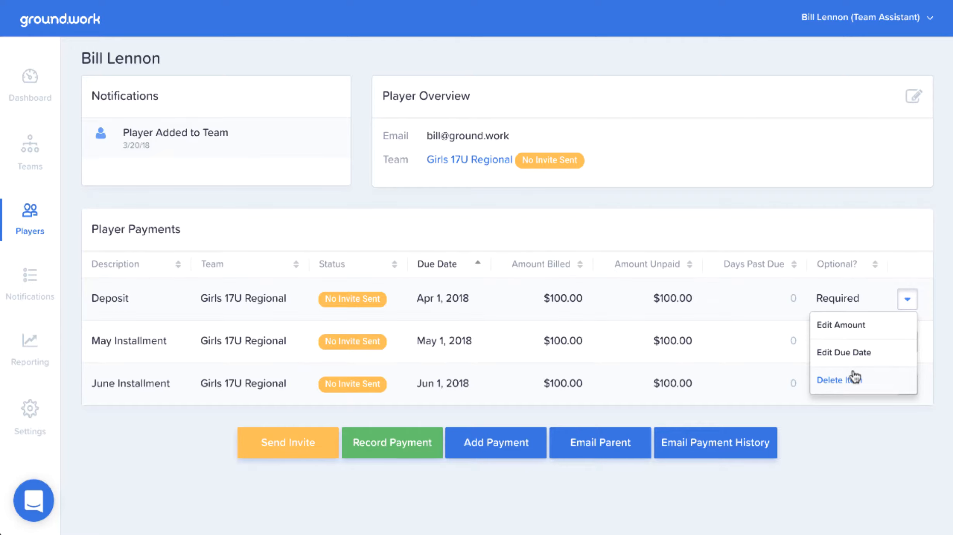
click(857, 326)
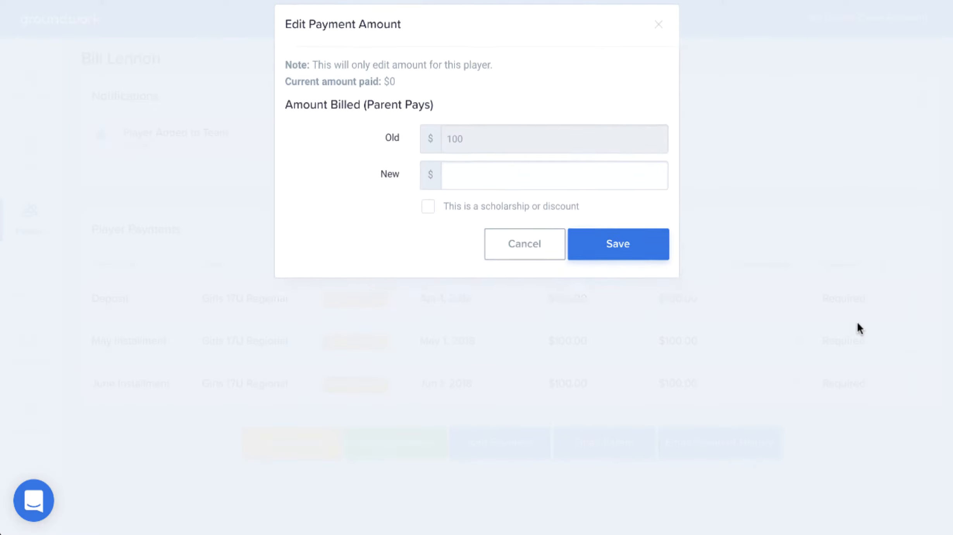
click(526, 199)
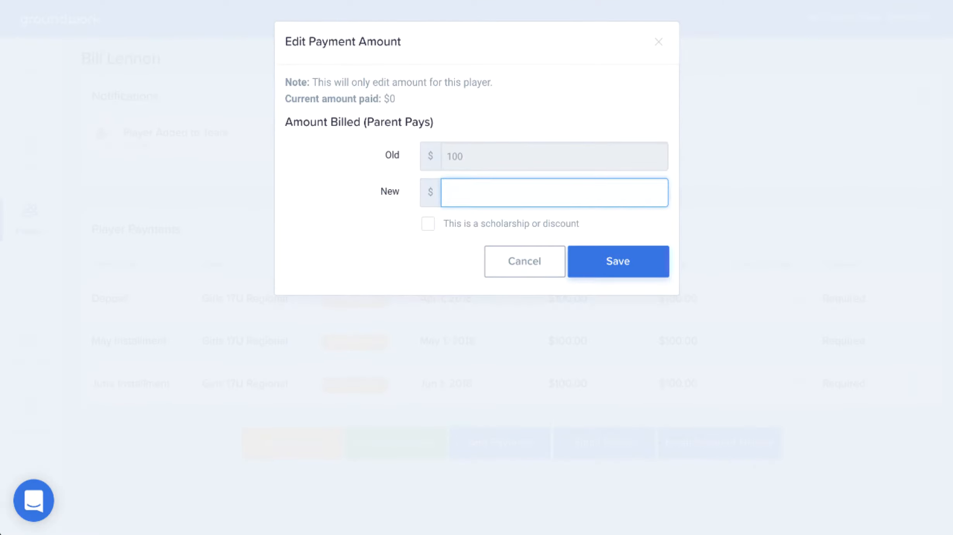
text(50)
click(429, 225)
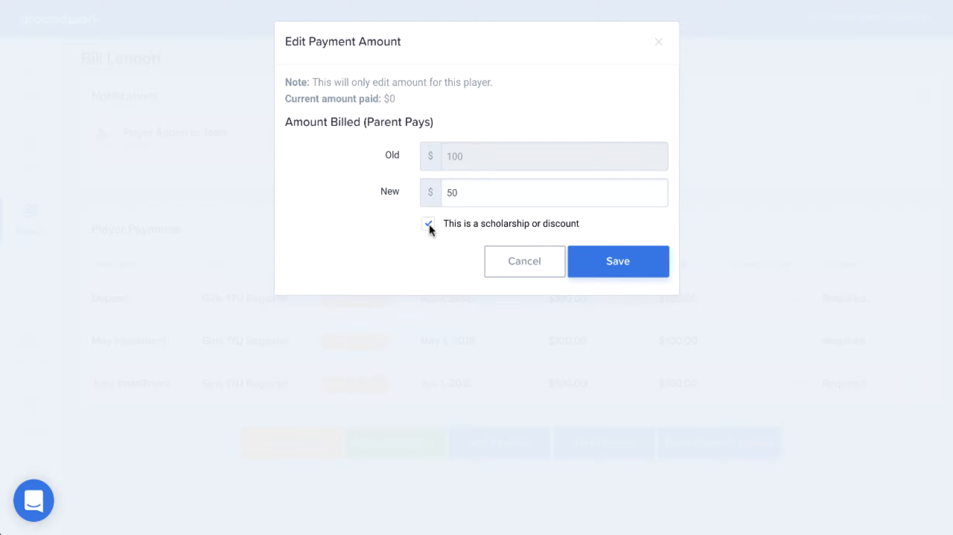
click(612, 262)
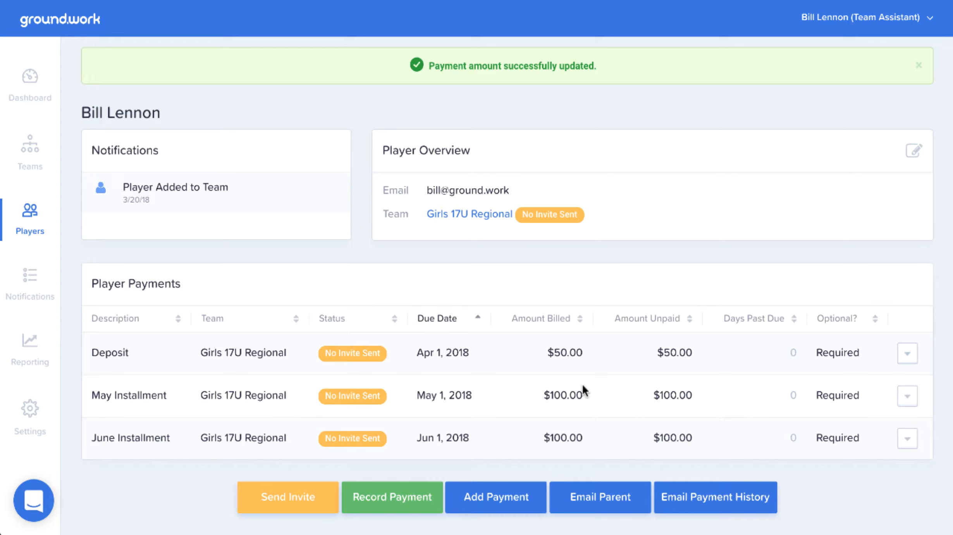
Add a $75 payment described as Extra Uniform for Girls 17U Regional, due 03/20/2018.
click(492, 497)
click(509, 497)
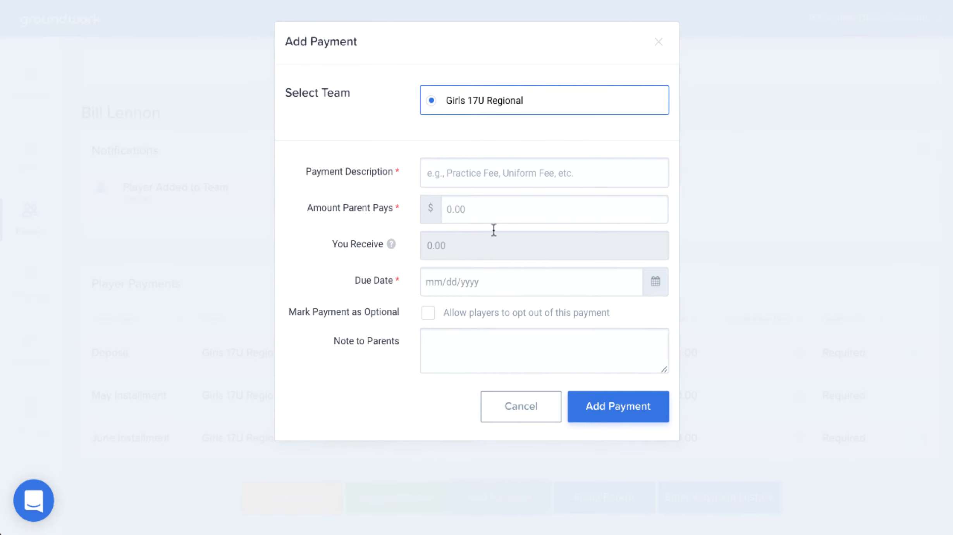
click(493, 185)
text(E)
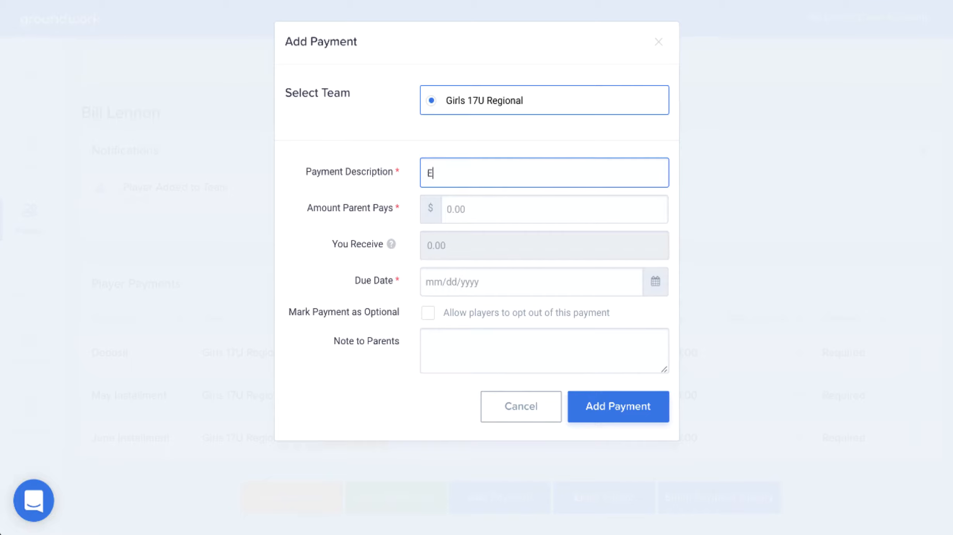
text(xtra Uniform)
key(Tab)
text(75)
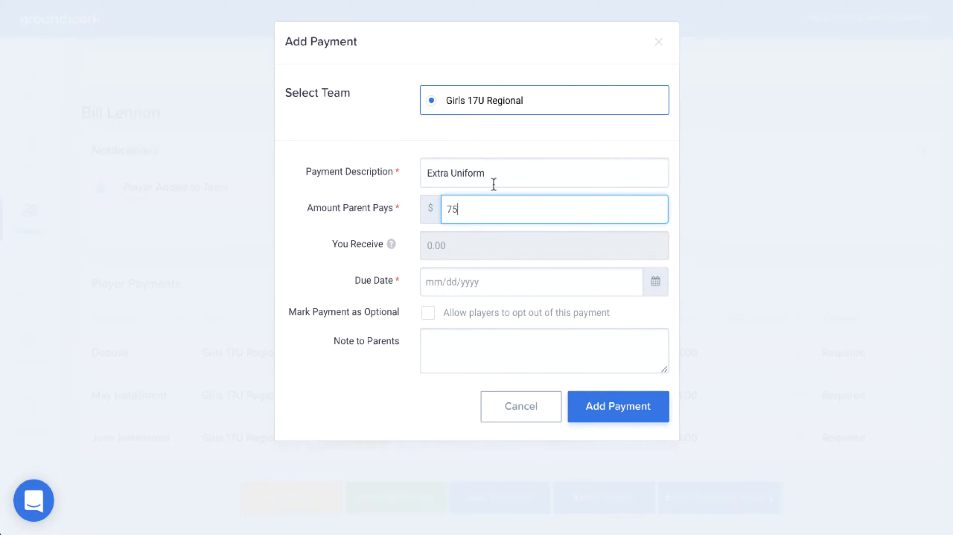
click(508, 284)
click(490, 212)
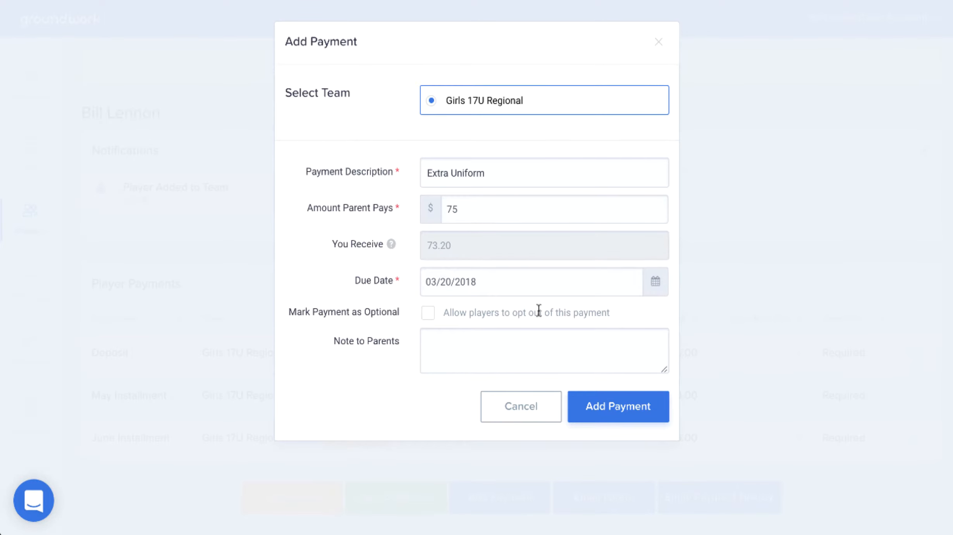
click(589, 419)
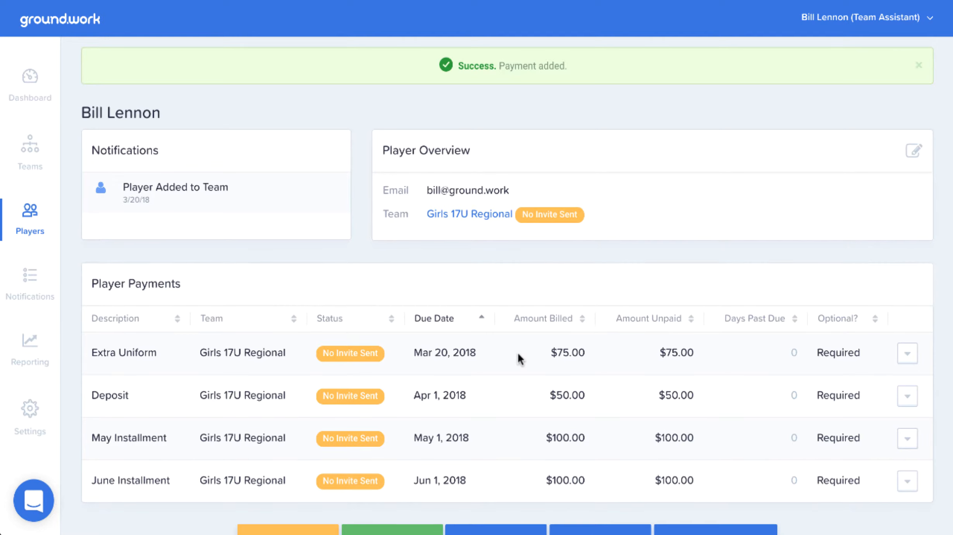
Start recording a $50 check payment for the player, entering the check number and amount, and proceed to the allocation.
scroll(521, 354, down, 3)
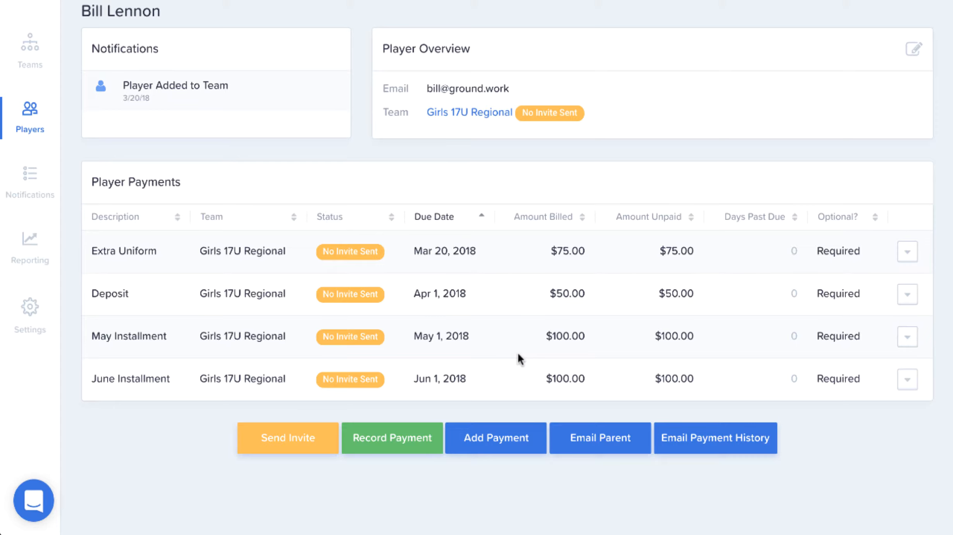
click(422, 434)
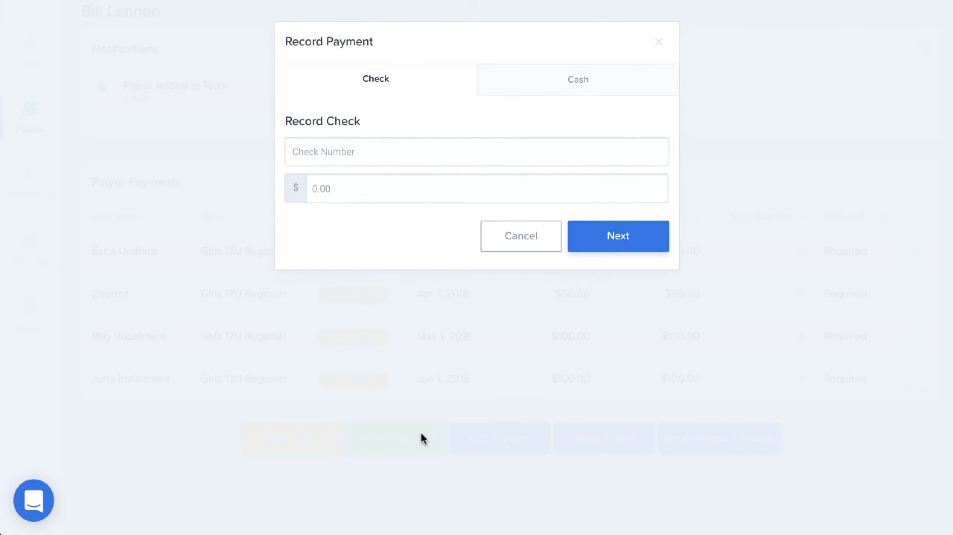
click(426, 145)
text(1234)
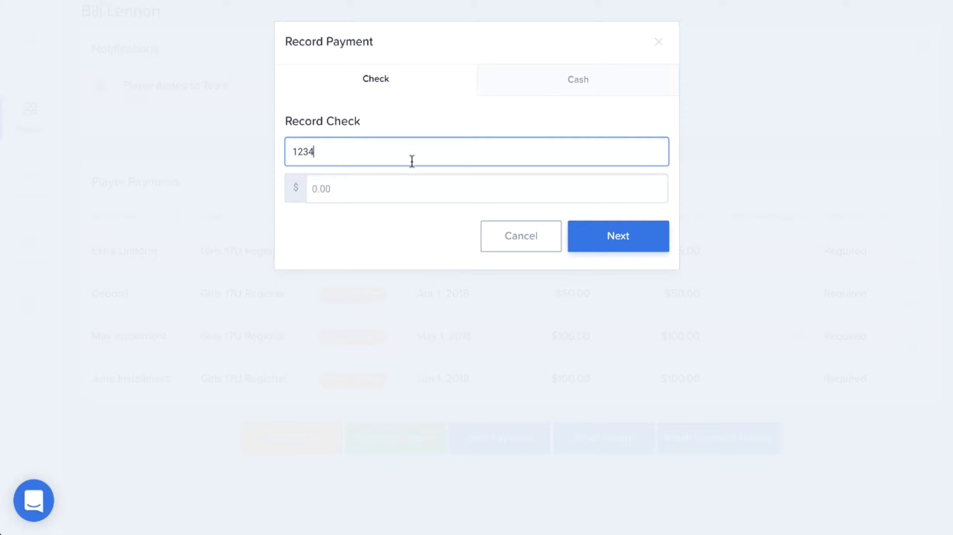
click(395, 183)
text(50)
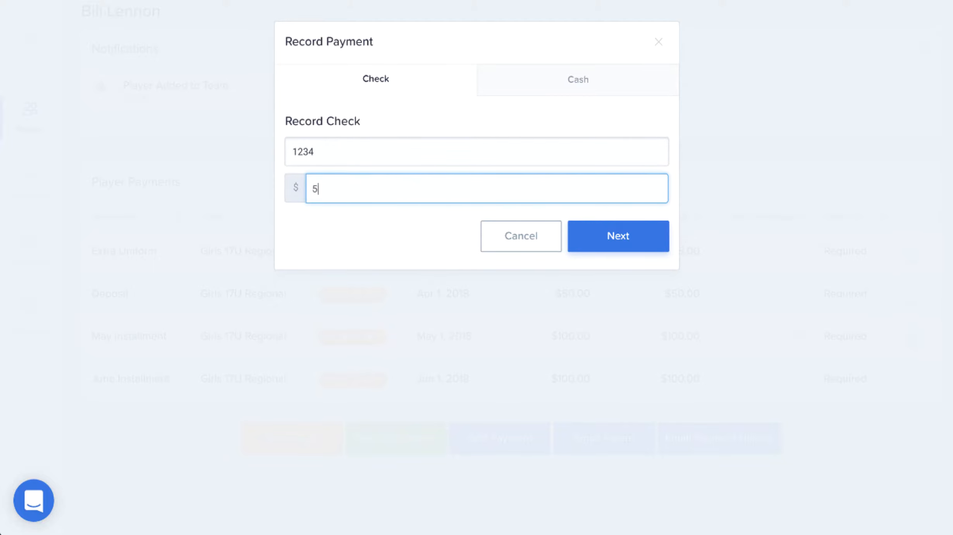
click(596, 241)
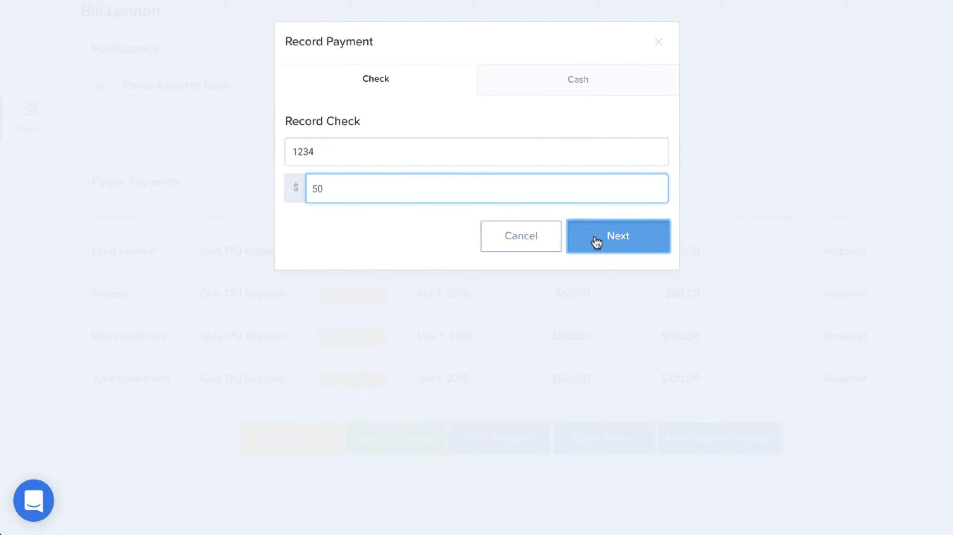
Reallocate the check so $0 applies to Extra Uniform and $50 to Deposit, and record the payment.
click(616, 203)
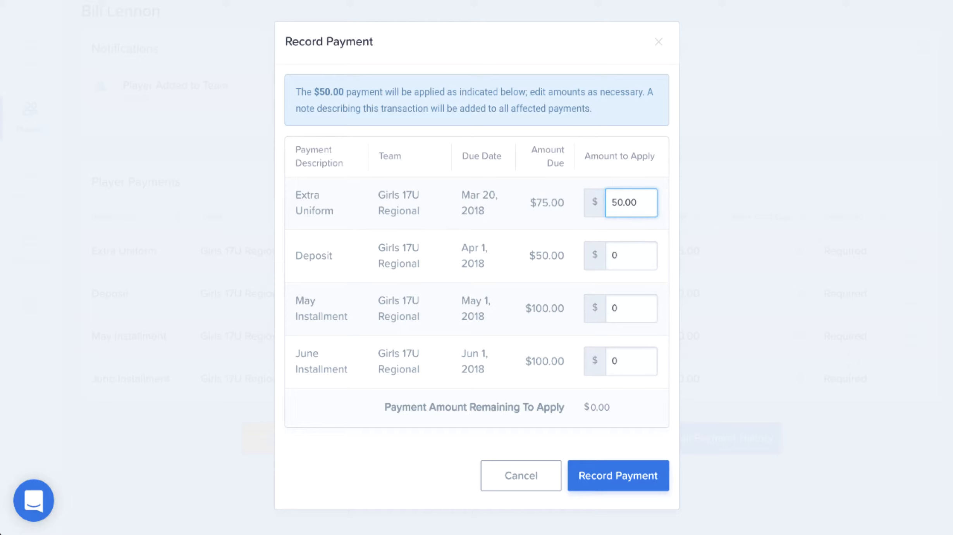
key(BackSpace)
click(613, 256)
text(50)
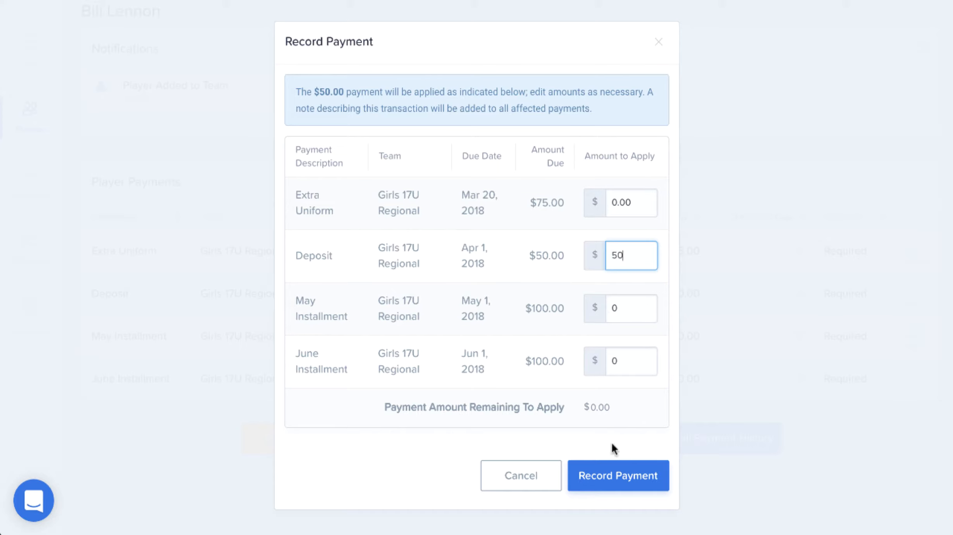
click(621, 478)
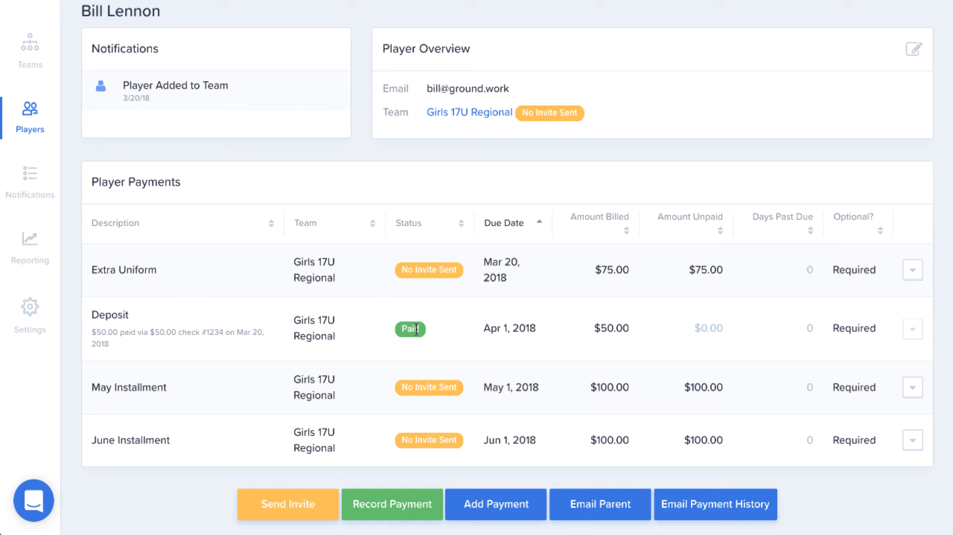
Send the Girls 17U Regional AutoPay invite to the player's email on file and dismiss the confirmation.
click(276, 502)
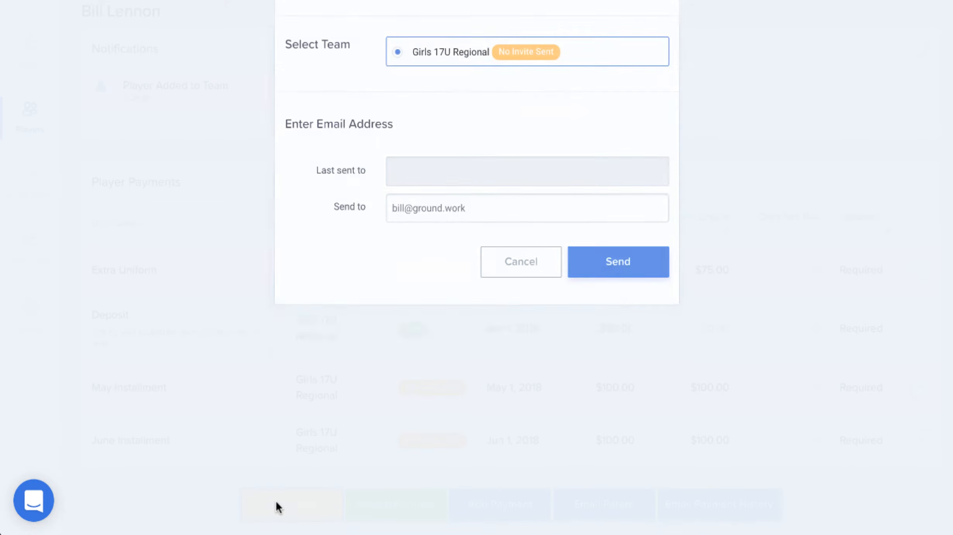
click(603, 299)
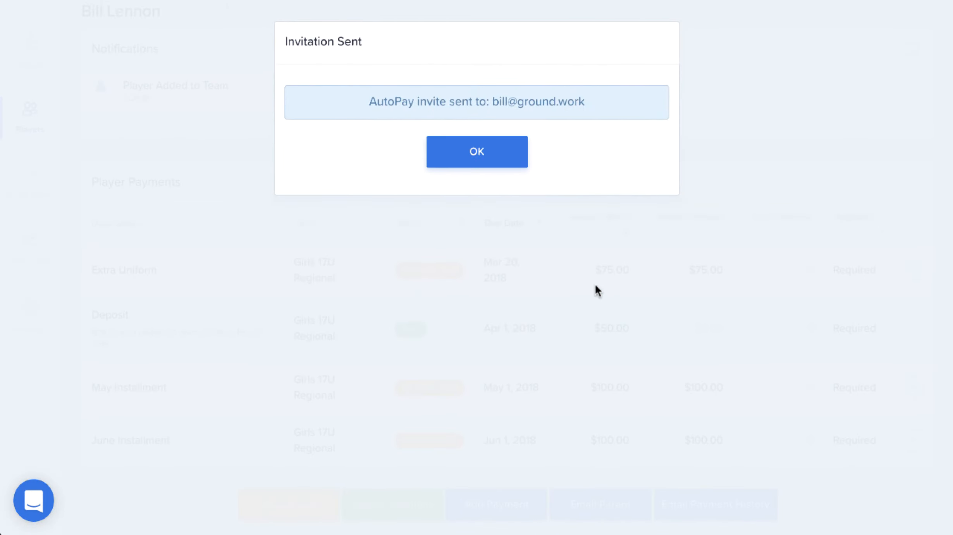
click(476, 151)
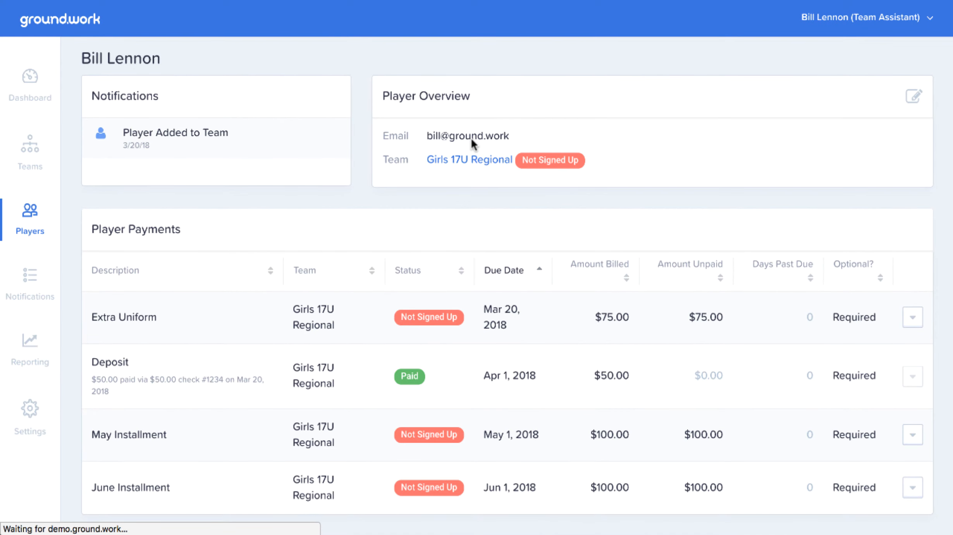
Check the sign-up status on the player's record and in the Girls 17U Regional team roster.
scroll(471, 138, down, 3)
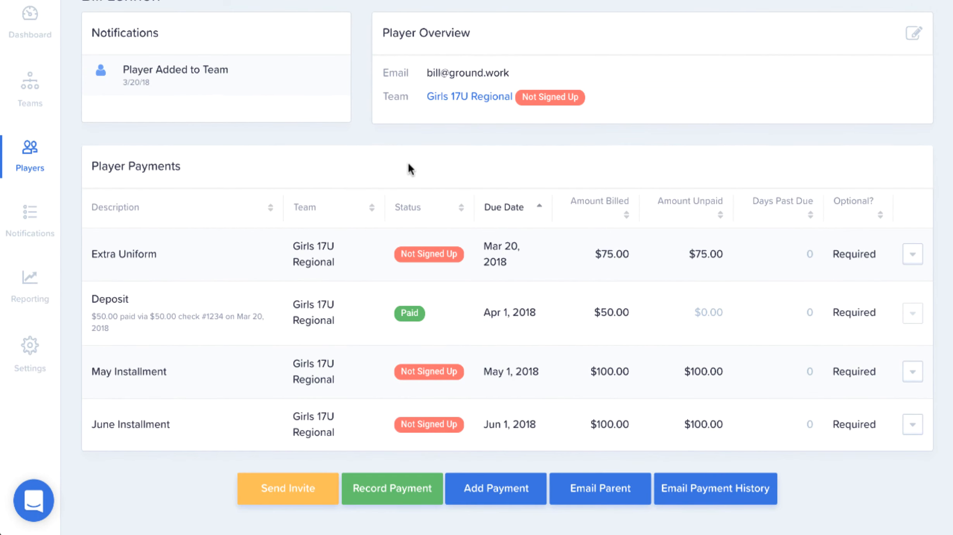
mouse_move(549, 102)
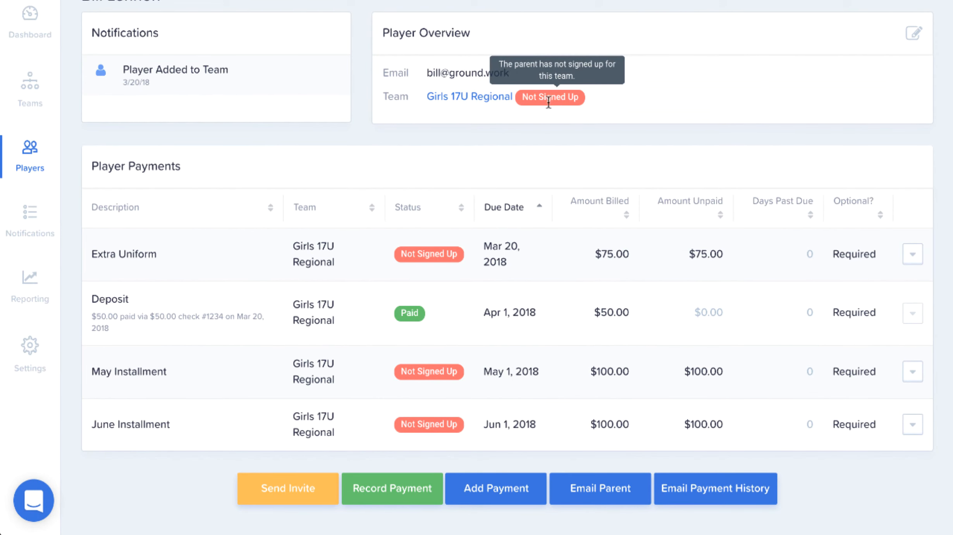
click(485, 101)
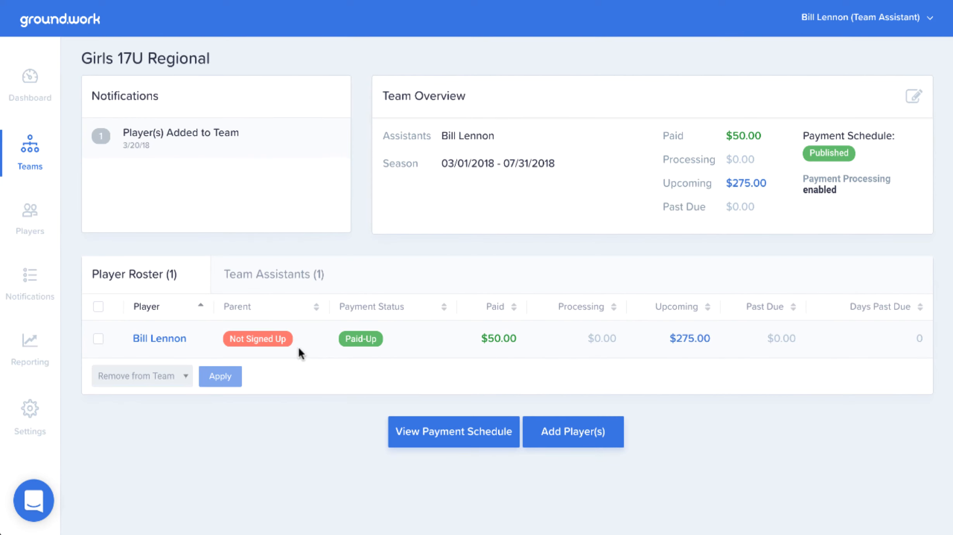
mouse_move(272, 343)
Return to the player's record, view the Email Parent form, and close it without sending.
click(170, 343)
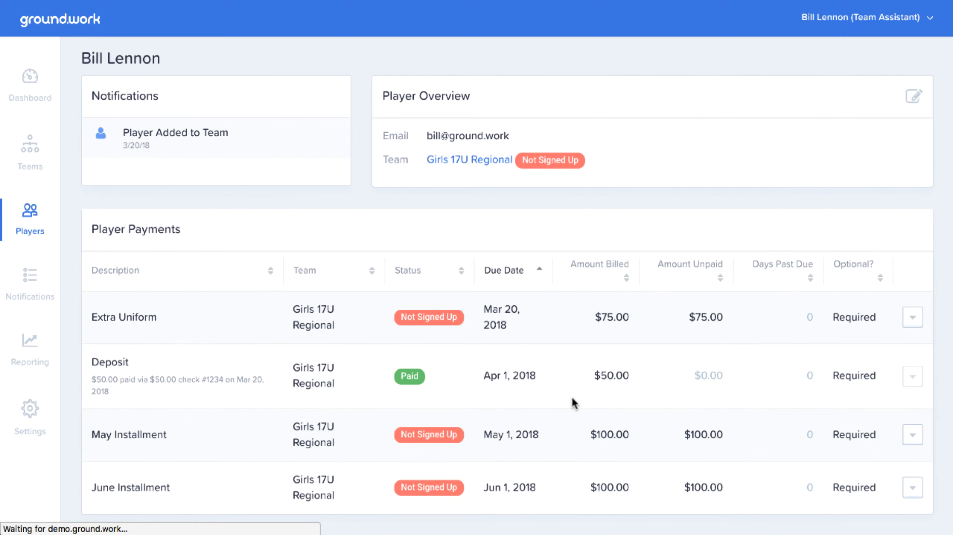
scroll(571, 399, down, 3)
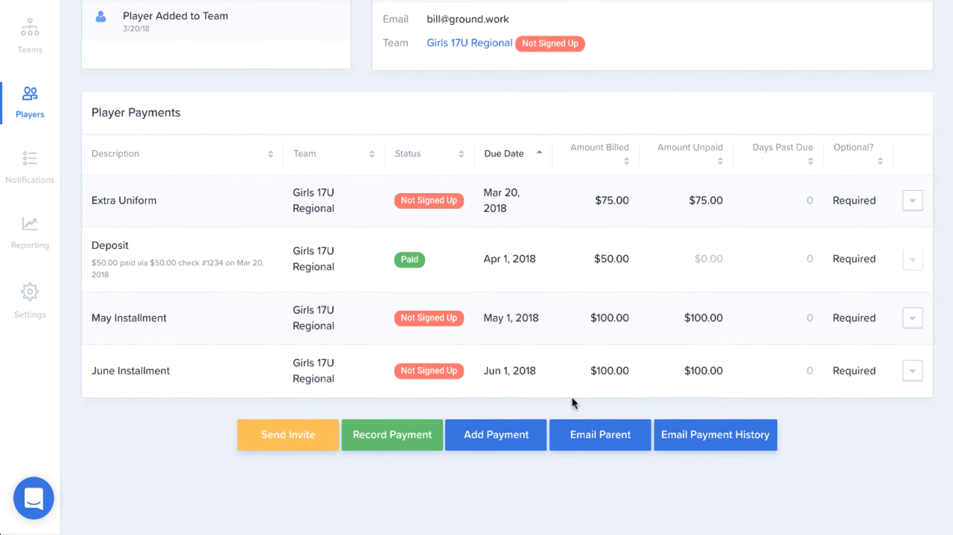
click(593, 449)
click(661, 42)
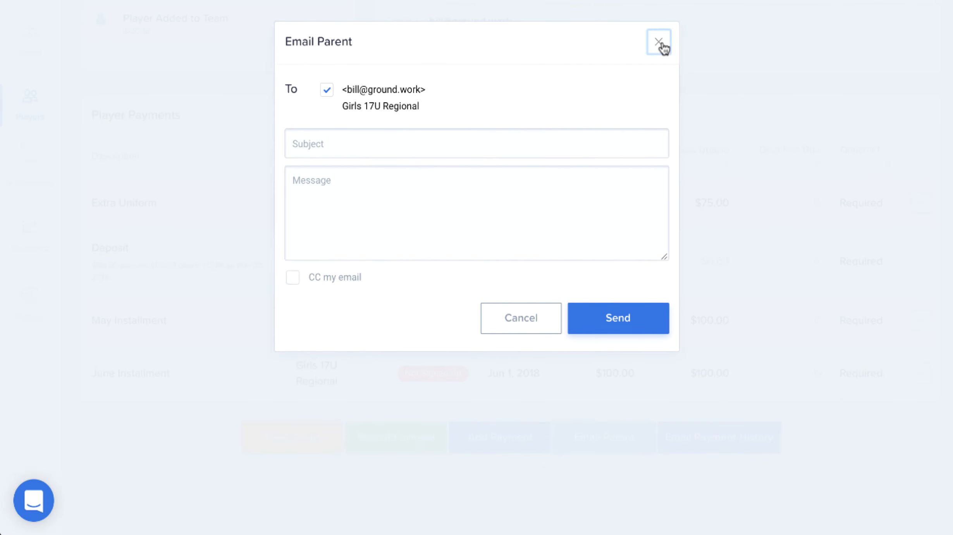